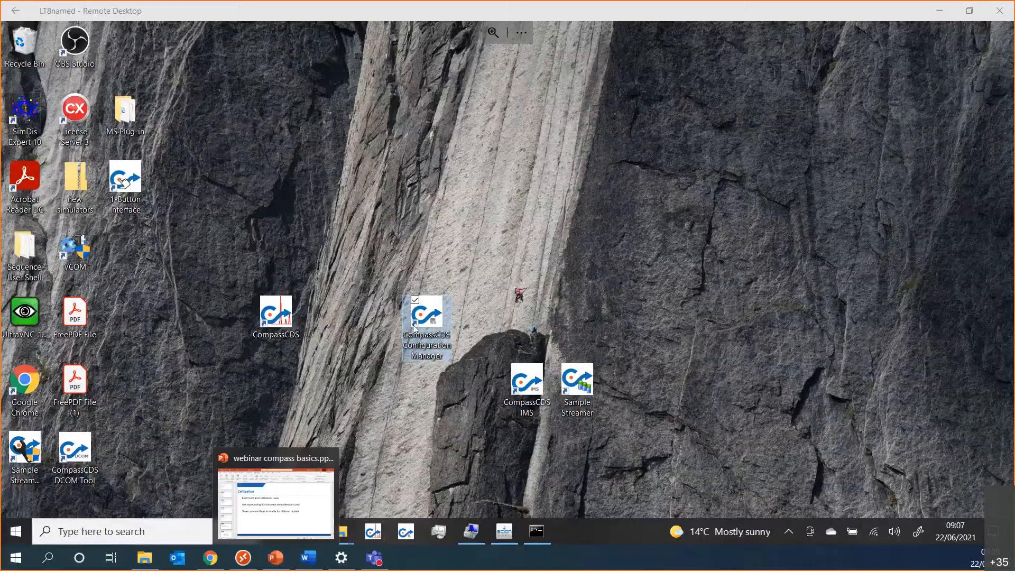
# Step: Launch CompassCDS Configuration Manager and log in as admin
pyautogui.doubleClick(439, 306)
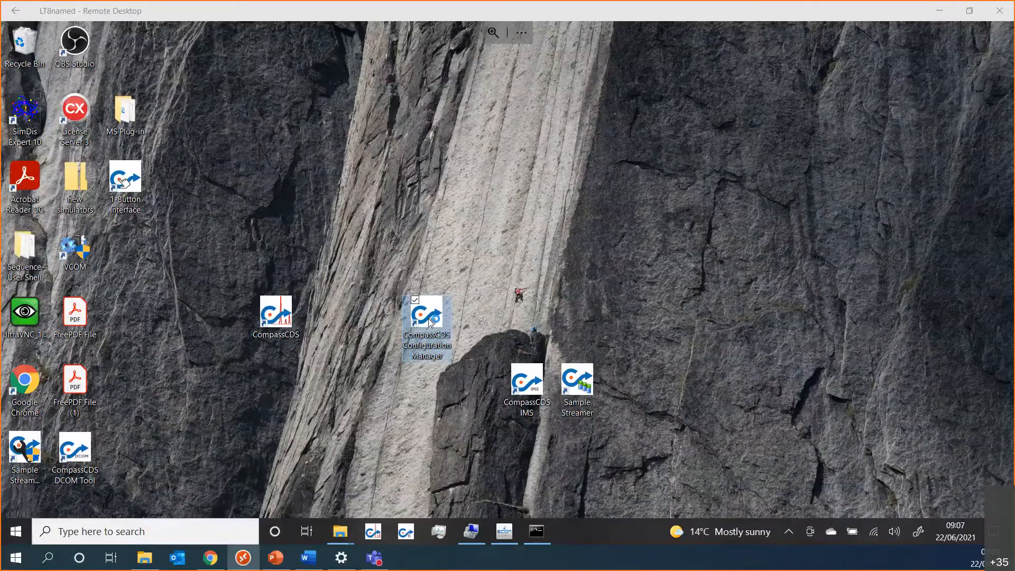
pyautogui.write('admin')
pyautogui.press('Return')
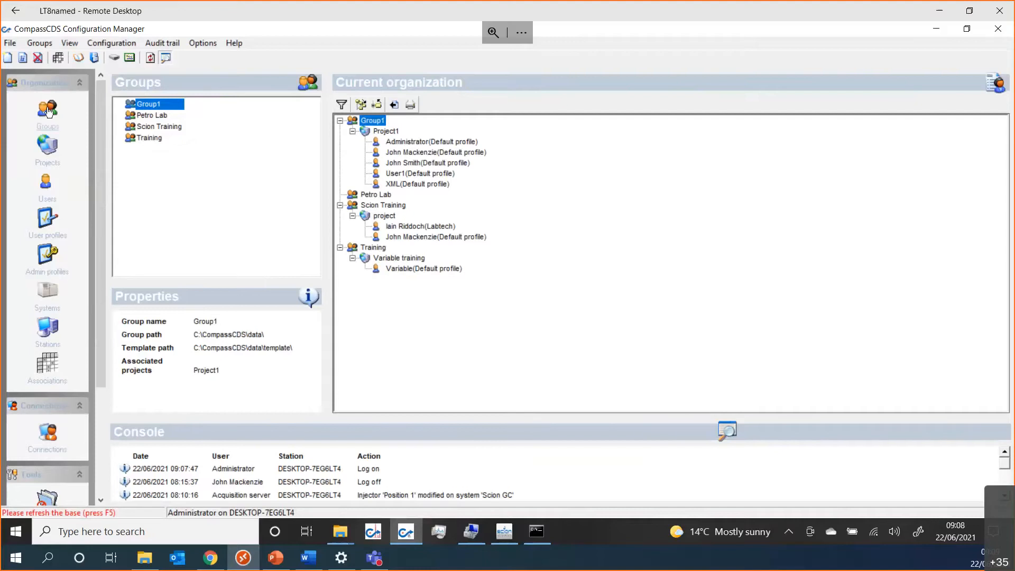
# Step: Review the Petro Lab, Scion Training, Training and Group1 group details, then show the projects list
pyautogui.click(162, 118)
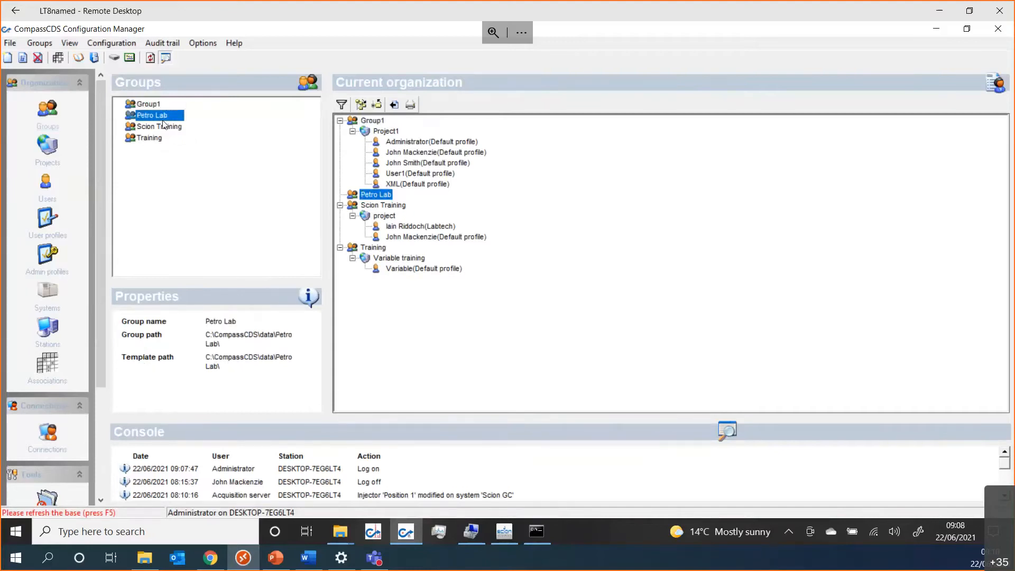
pyautogui.click(164, 126)
pyautogui.click(153, 138)
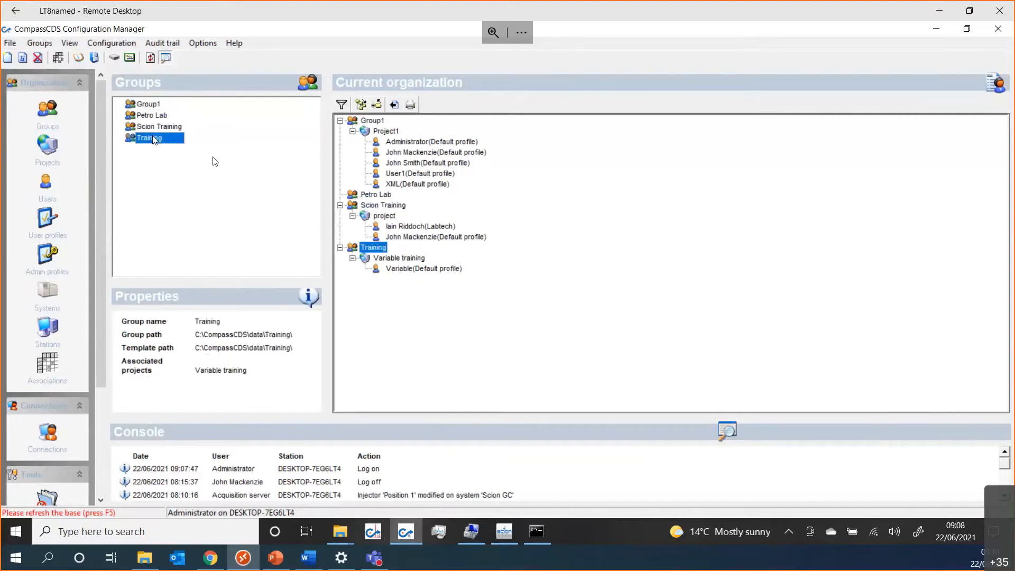
pyautogui.click(167, 128)
pyautogui.click(158, 114)
pyautogui.click(157, 105)
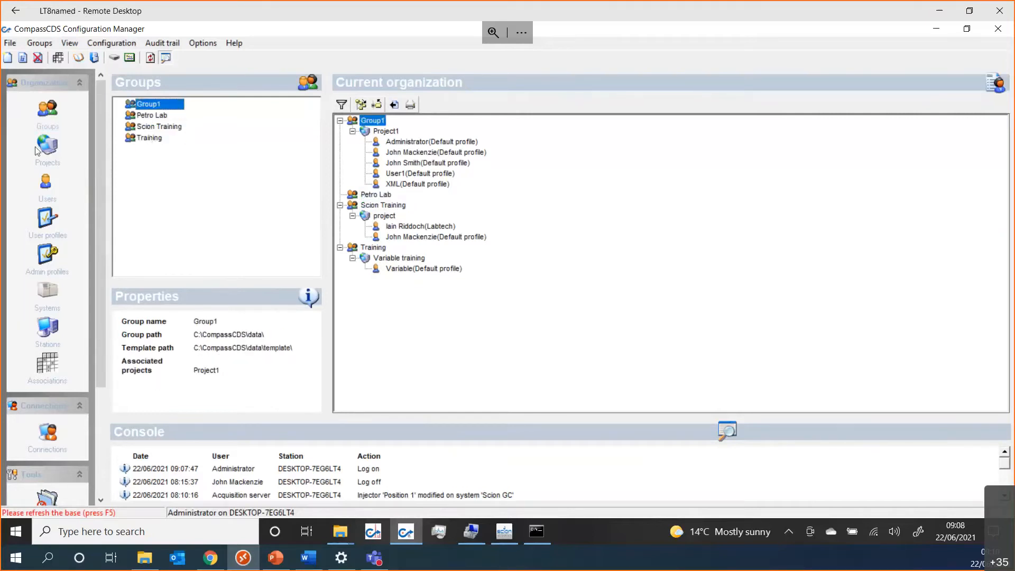
pyautogui.click(47, 151)
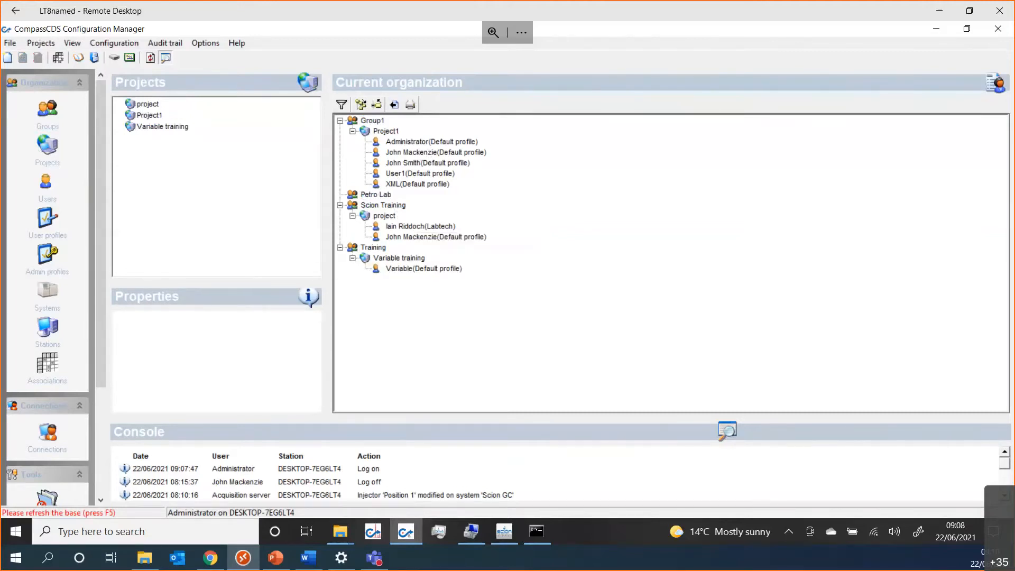
# Step: Show the users list, then the user profiles list (Default profile, Labtech, Qualify1–3)
pyautogui.click(49, 190)
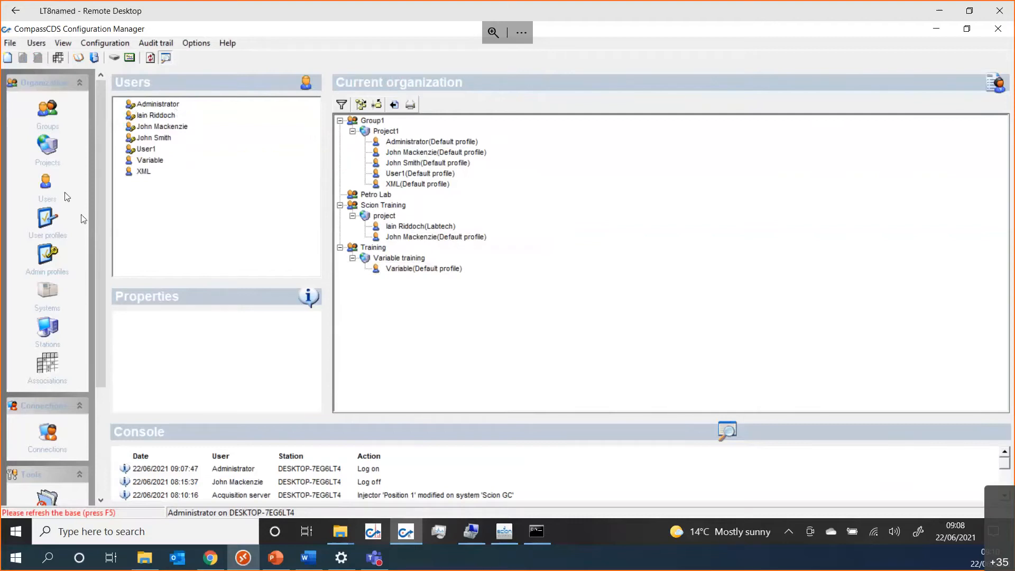
pyautogui.click(44, 222)
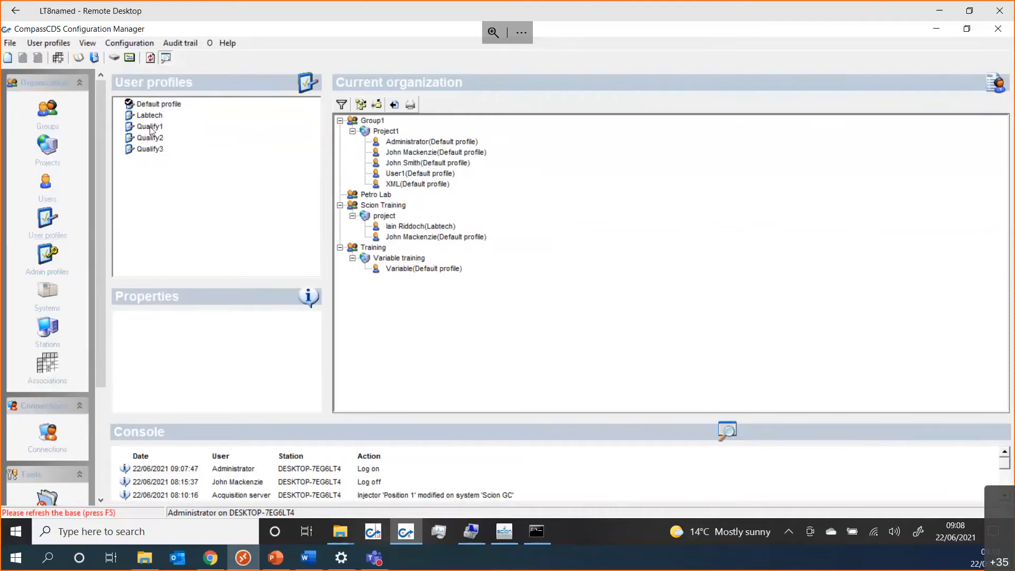
# Step: Open the Default profile for editing and go to its rights page
pyautogui.click(168, 105)
pyautogui.doubleClick(168, 105)
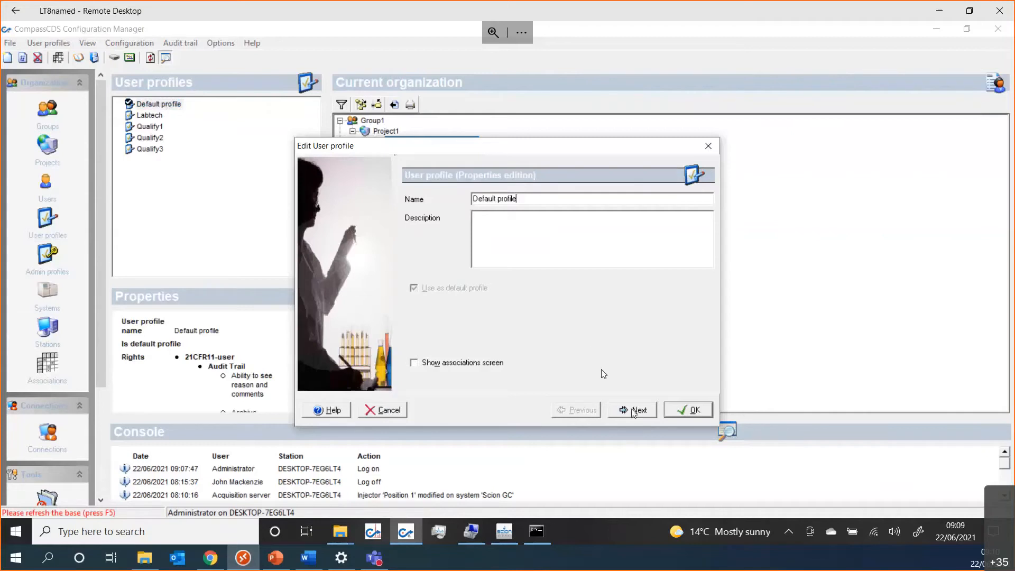
pyautogui.click(646, 411)
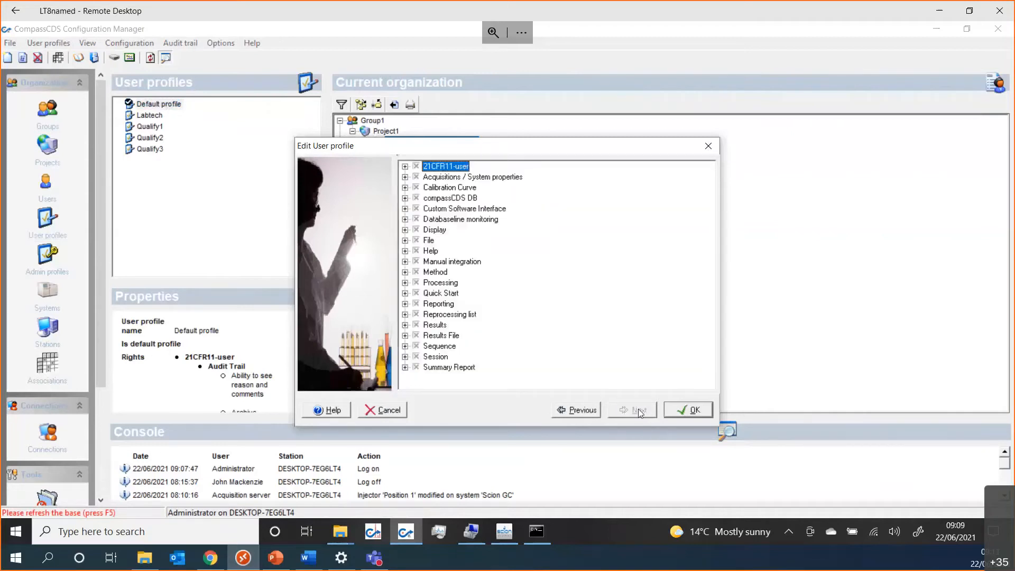
pyautogui.moveTo(537, 146); pyautogui.dragTo(487, 89)
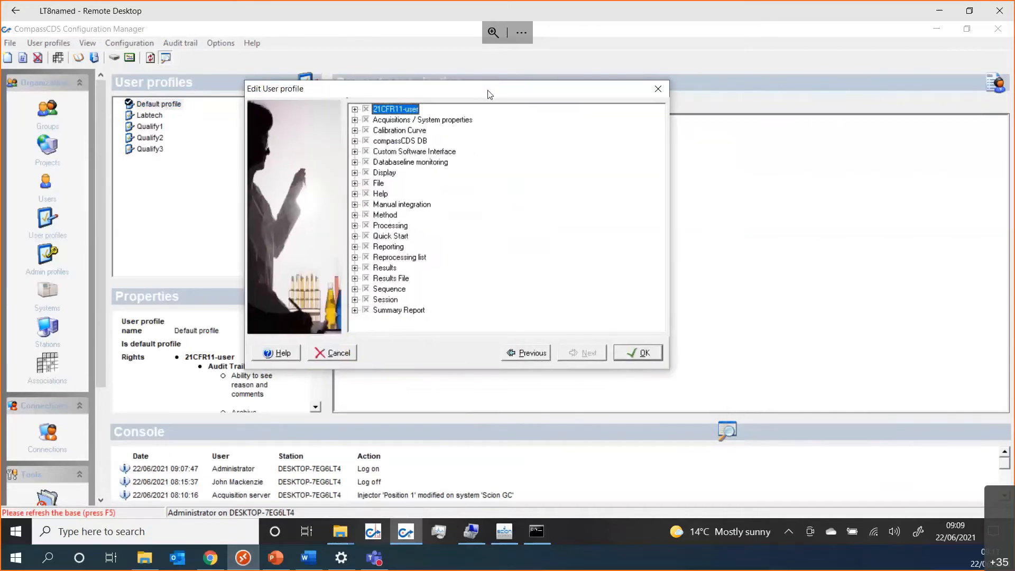
# Step: Expand and collapse the 21CFR11-user, Acquisitions and Calibration Curve rights, then close without changes
pyautogui.click(354, 109)
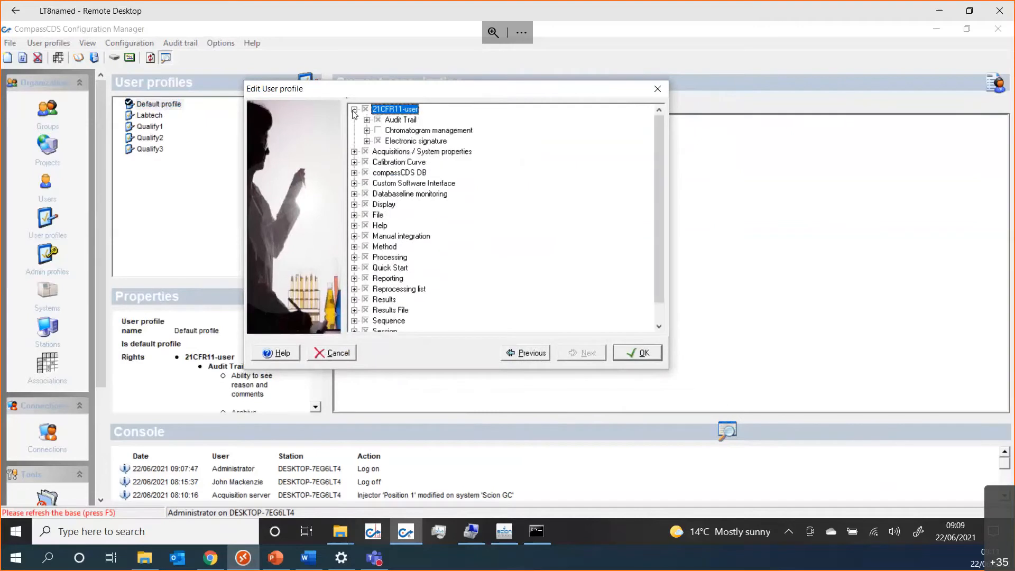
pyautogui.click(354, 152)
pyautogui.click(355, 258)
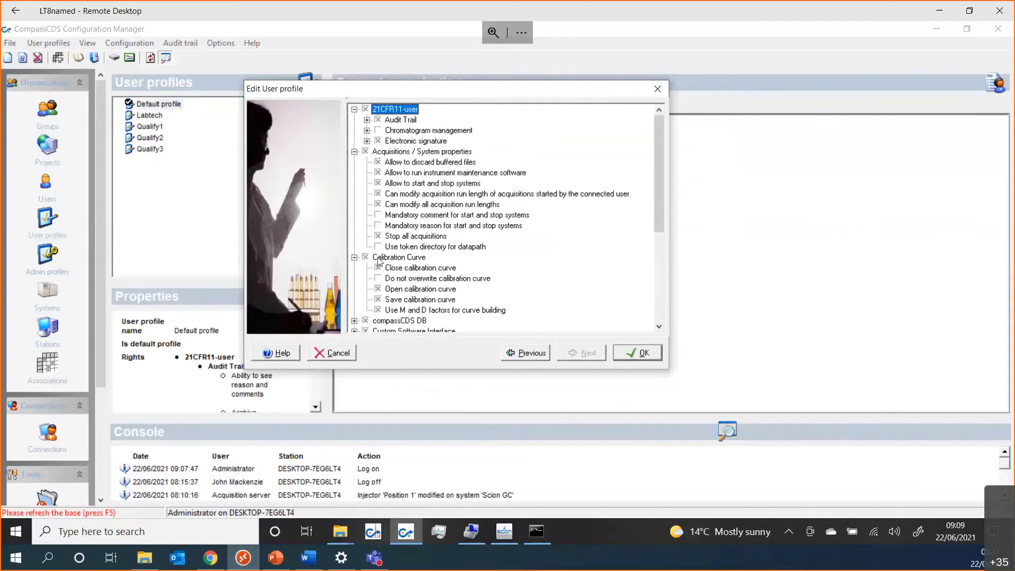
pyautogui.click(354, 257)
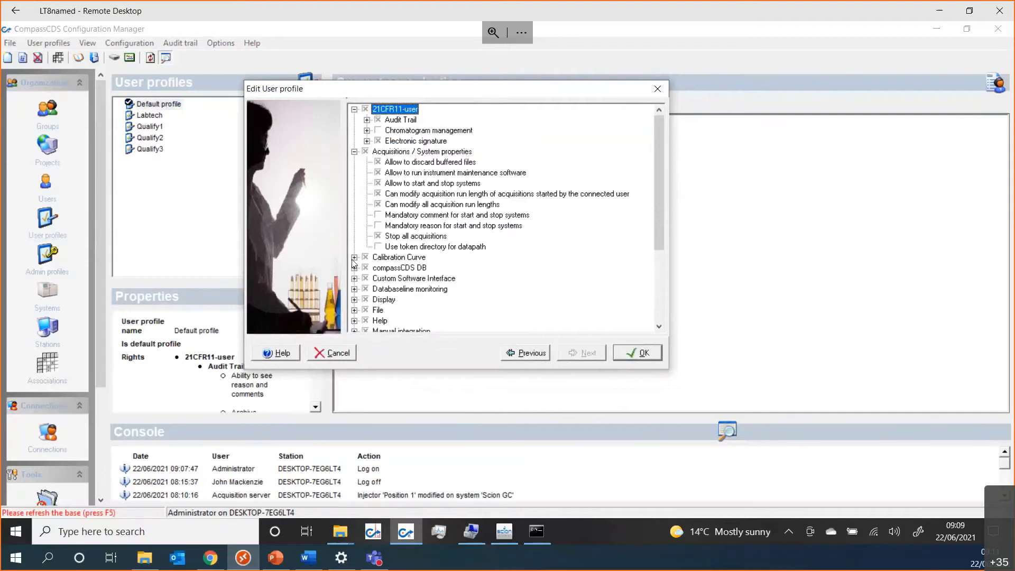
pyautogui.click(354, 152)
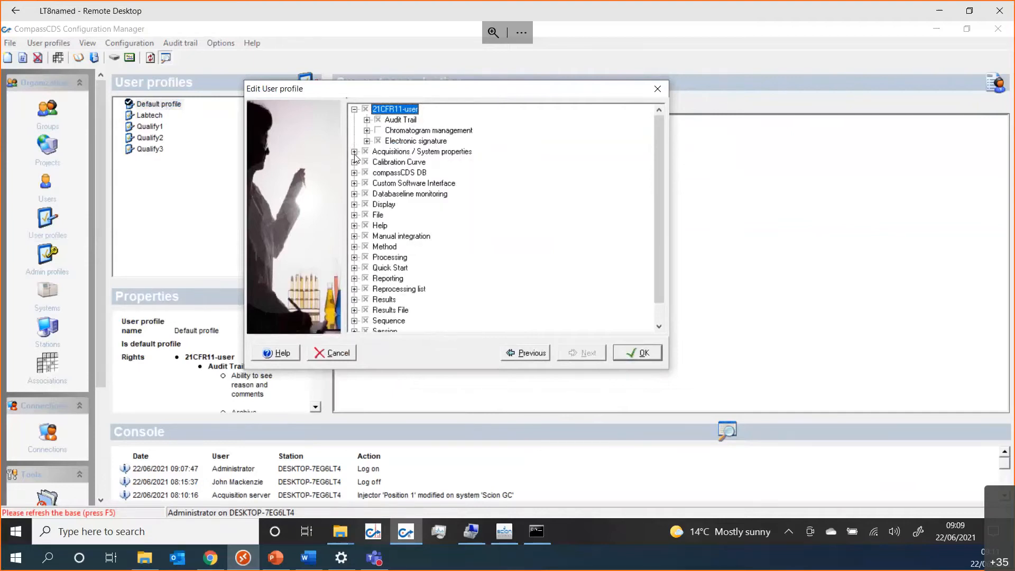
pyautogui.click(354, 109)
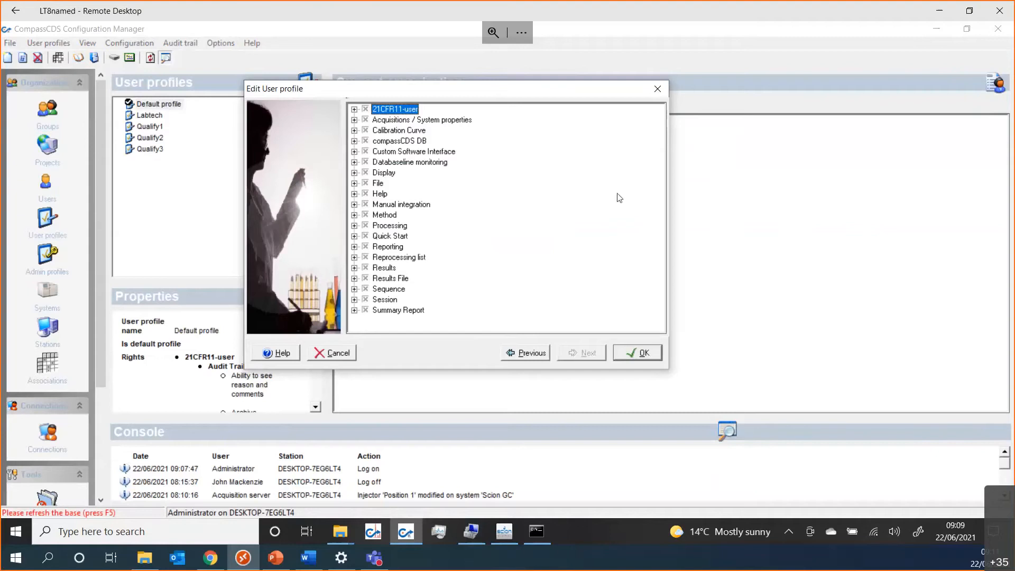
pyautogui.click(658, 89)
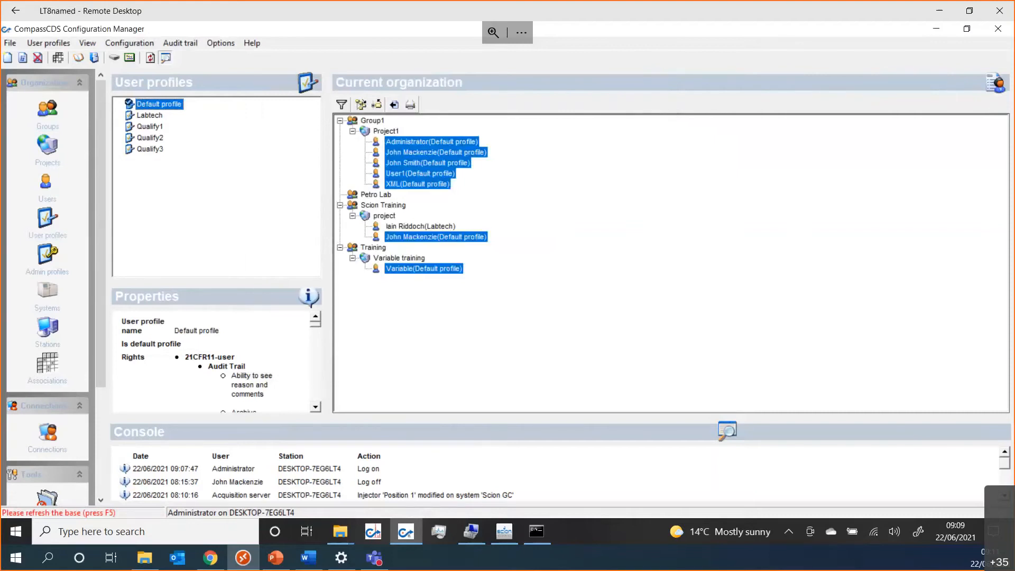
# Step: Review the Default admin profile's Electronic signature rights, then show the systems list
pyautogui.click(49, 258)
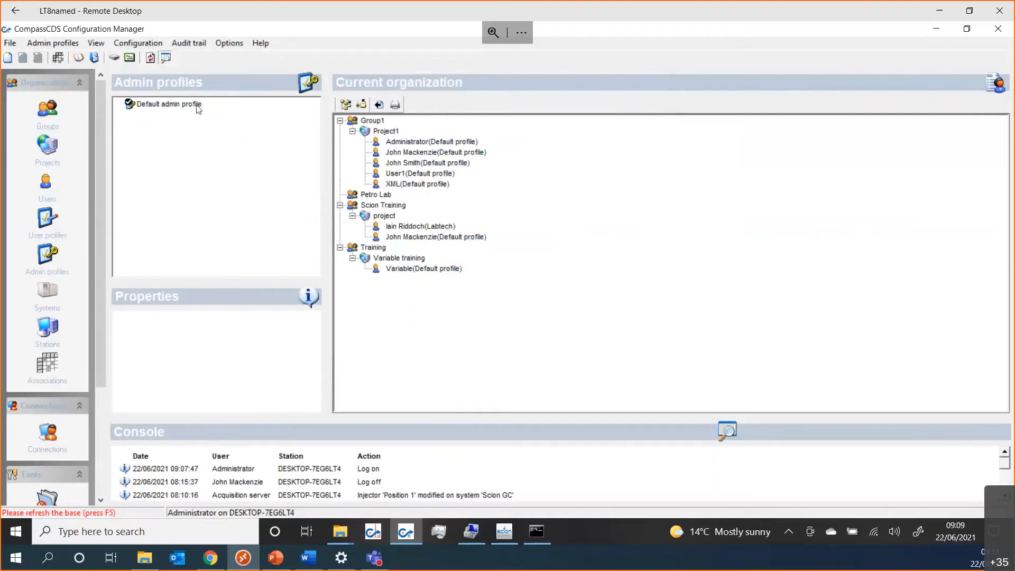
pyautogui.doubleClick(168, 104)
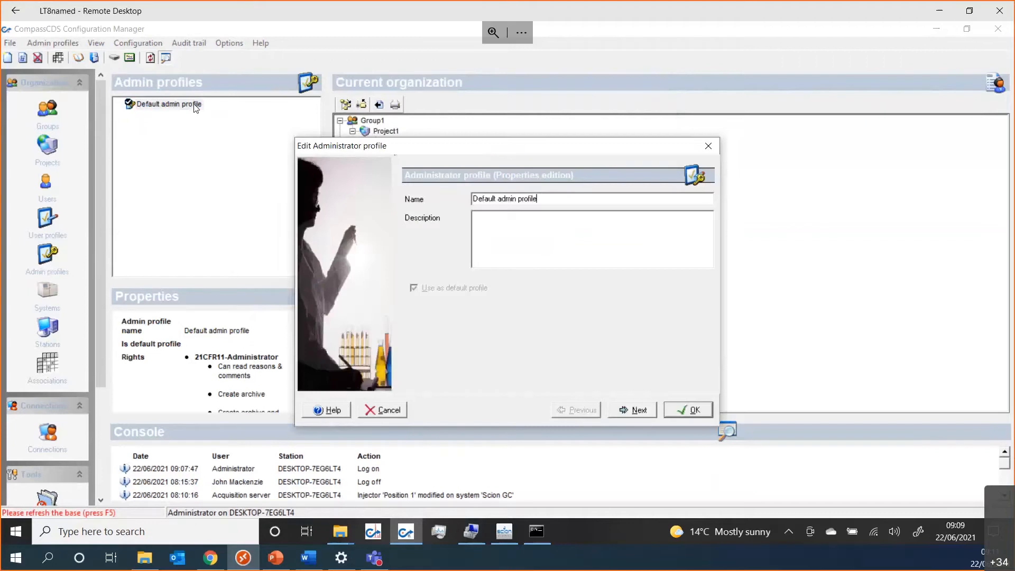
pyautogui.click(655, 409)
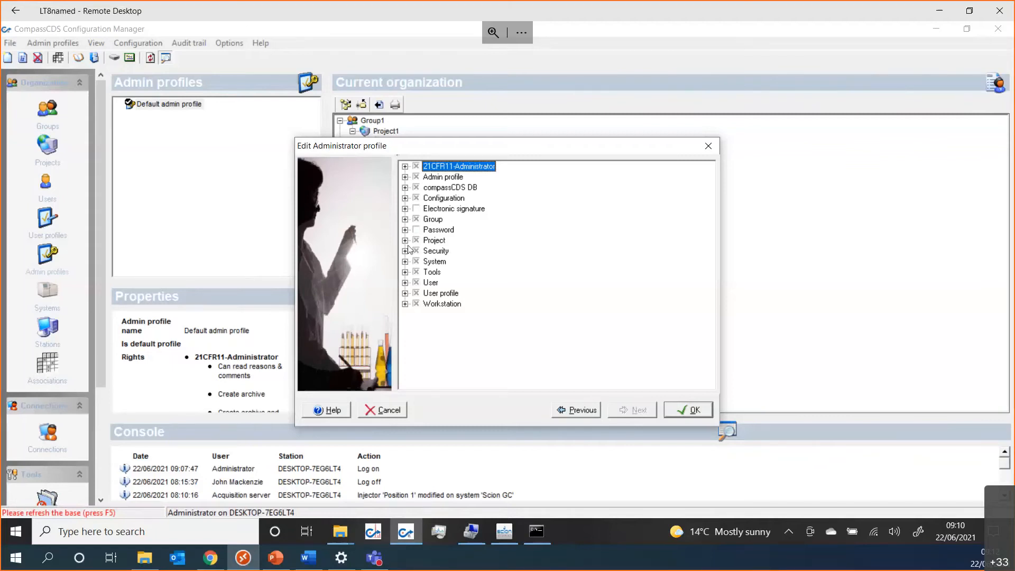
pyautogui.click(405, 209)
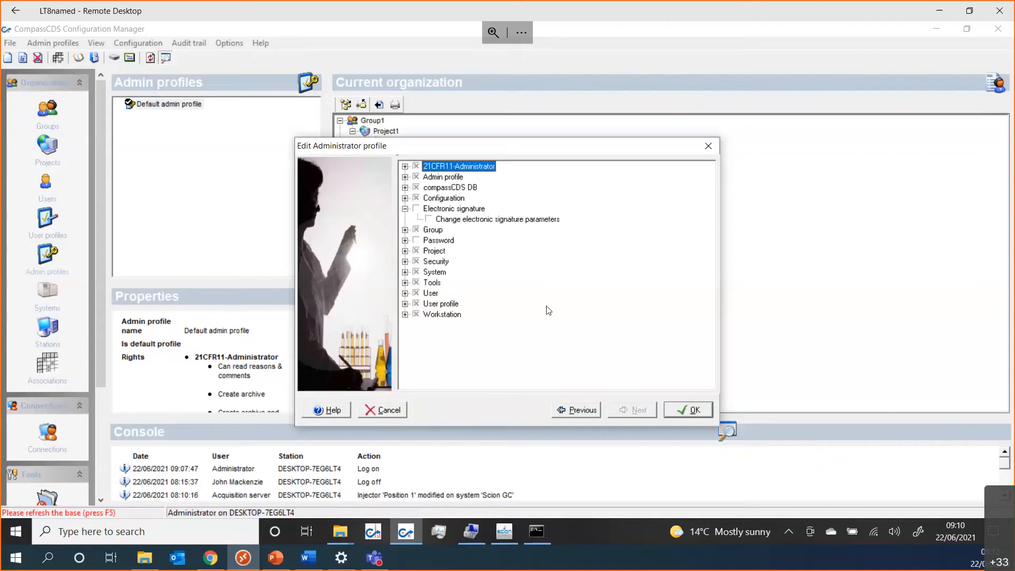
pyautogui.click(385, 410)
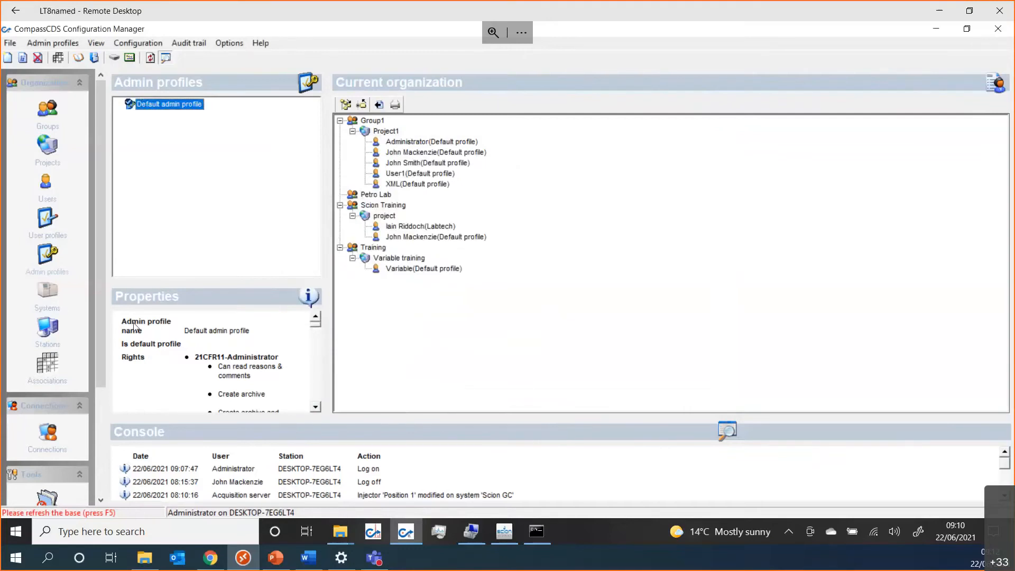
pyautogui.click(47, 294)
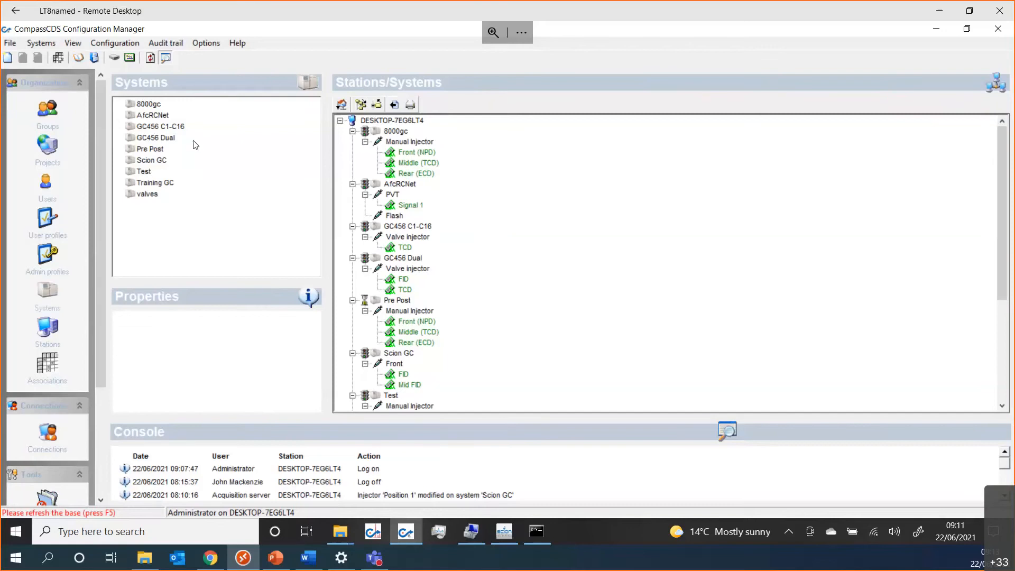
# Step: Step through the Scion GC system's properties and installed devices, then choose to configure it now
pyautogui.click(153, 160)
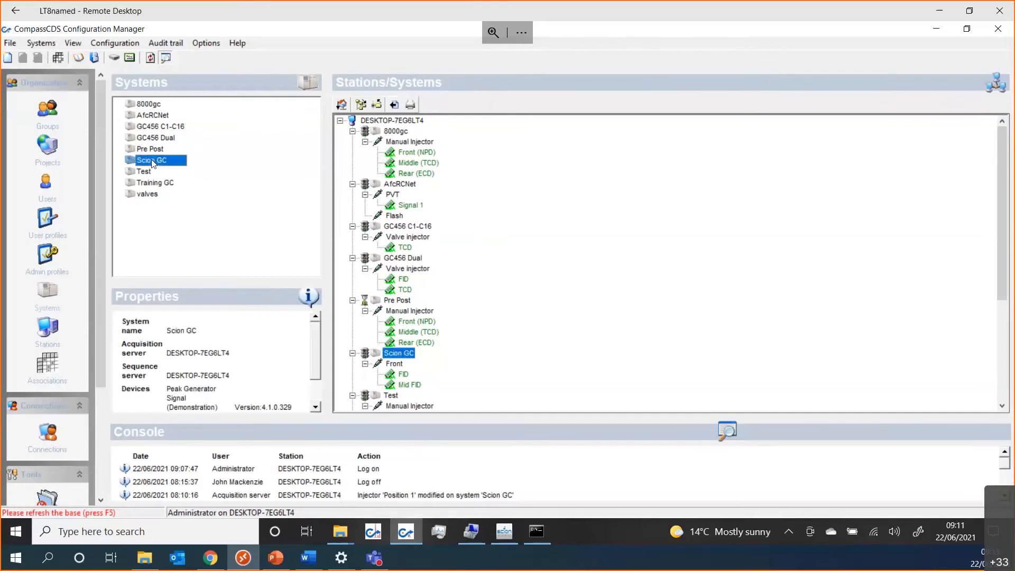
pyautogui.doubleClick(152, 160)
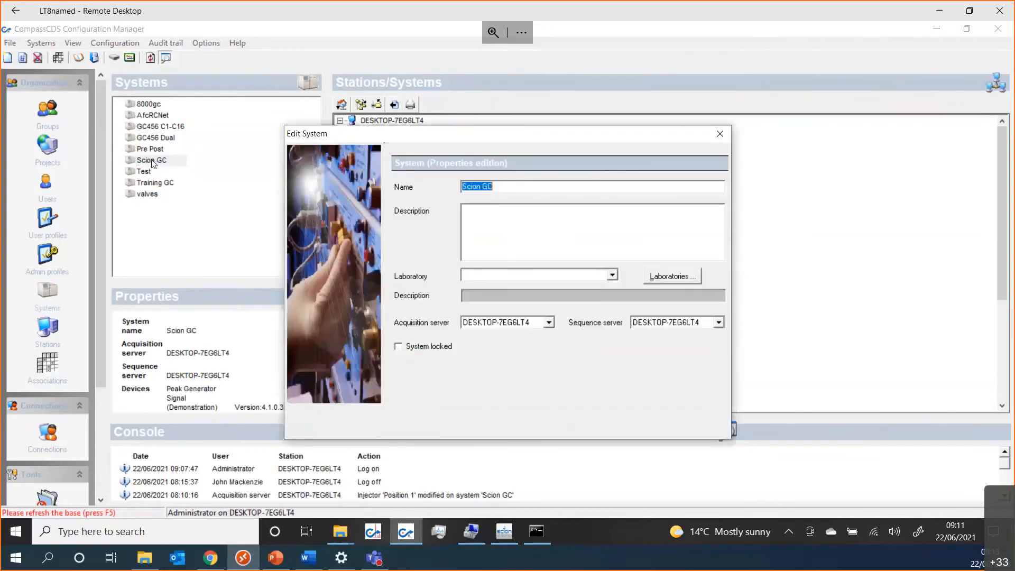
pyautogui.click(657, 422)
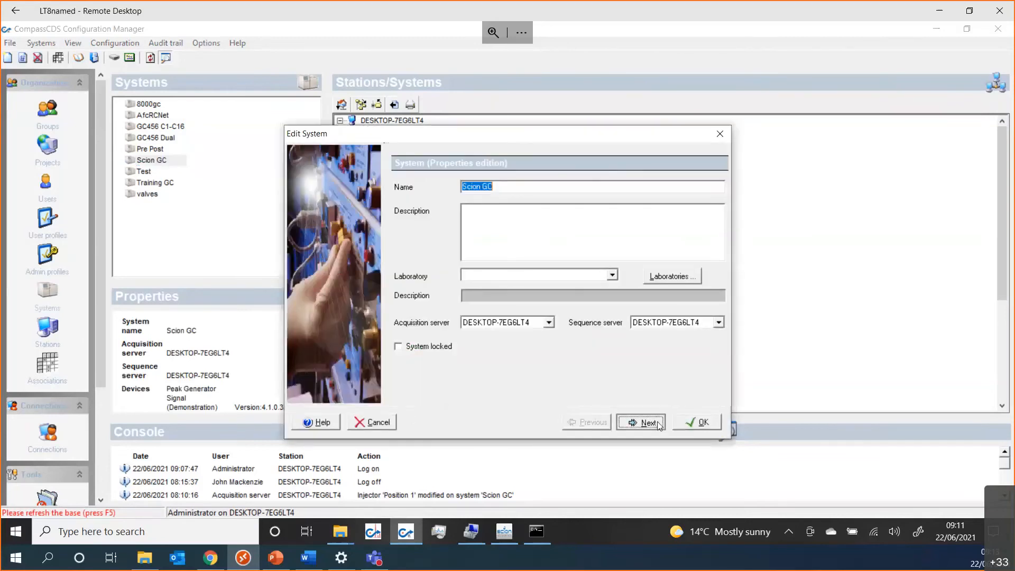
pyautogui.click(658, 422)
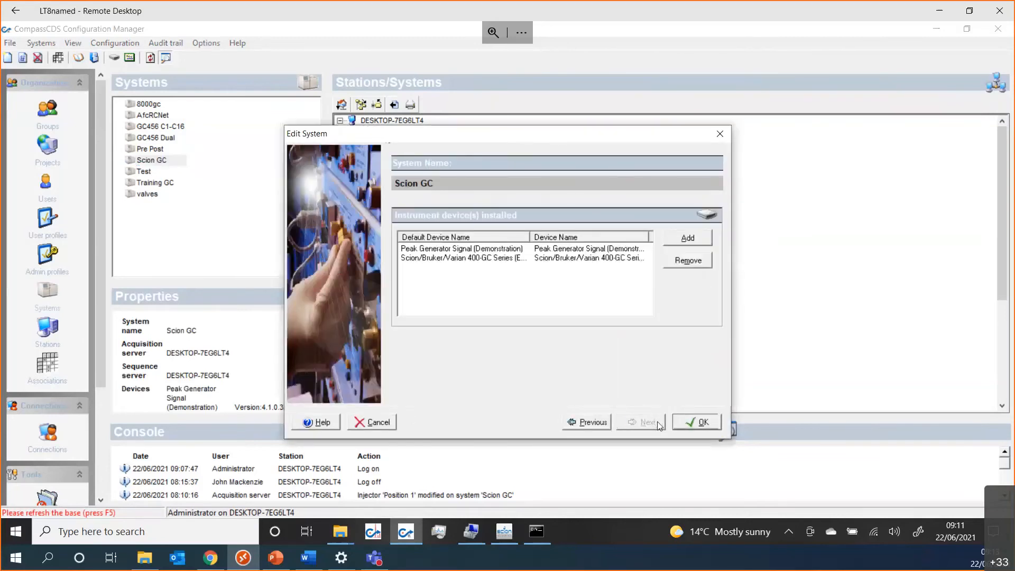
pyautogui.click(706, 424)
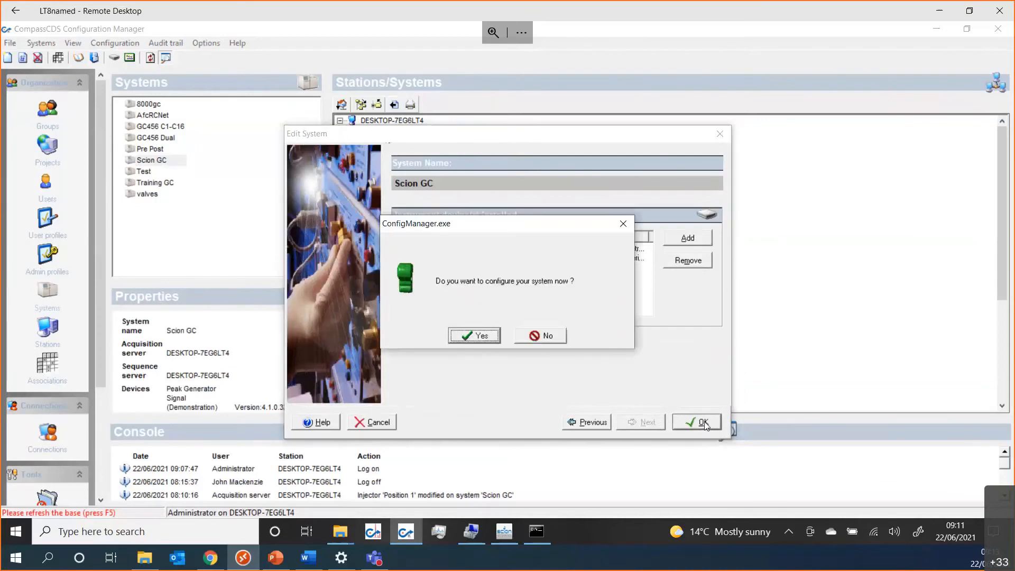
pyautogui.click(461, 338)
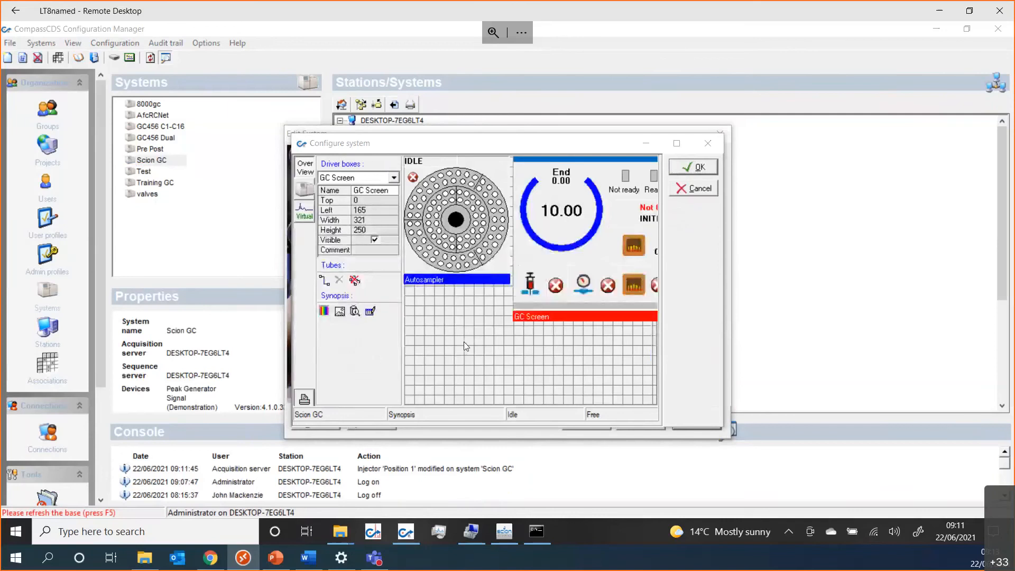
# Step: View the 456-GC settings (IP address 127.0.0.1), then cancel without saving
pyautogui.click(299, 193)
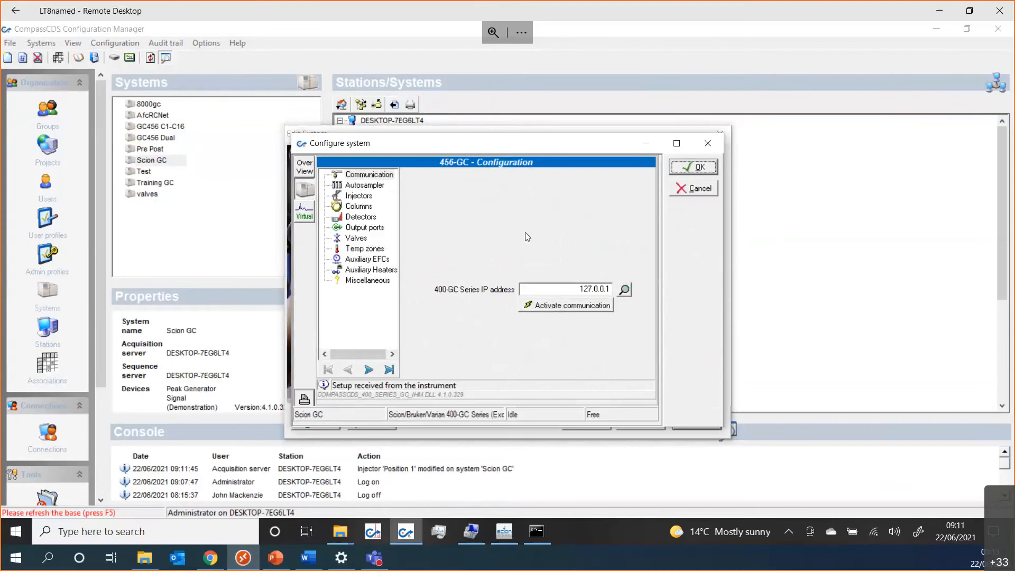
pyautogui.click(693, 188)
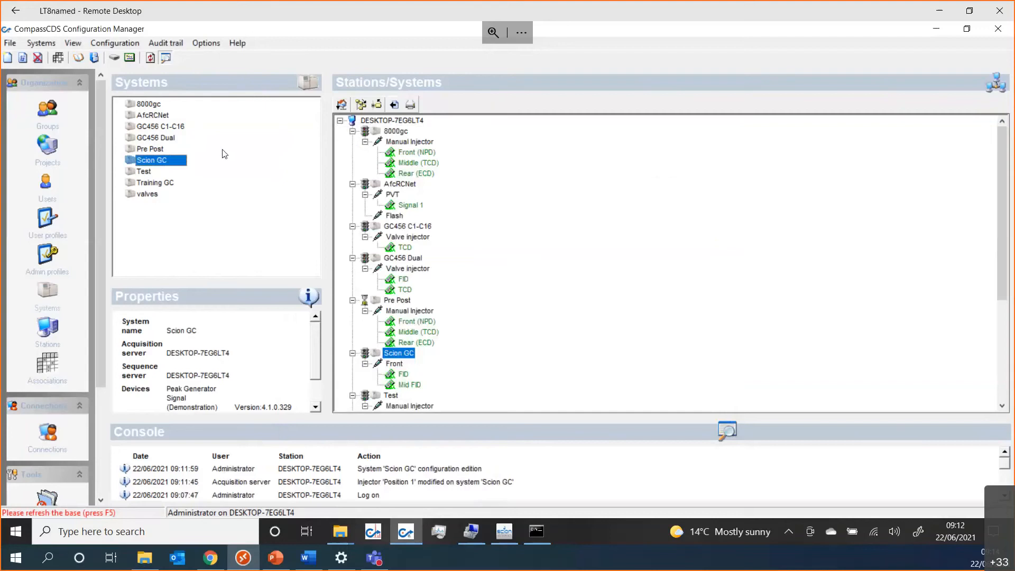
# Step: Show the stations list and the DESKTOP-7EG6LT4 station's properties
pyautogui.click(46, 329)
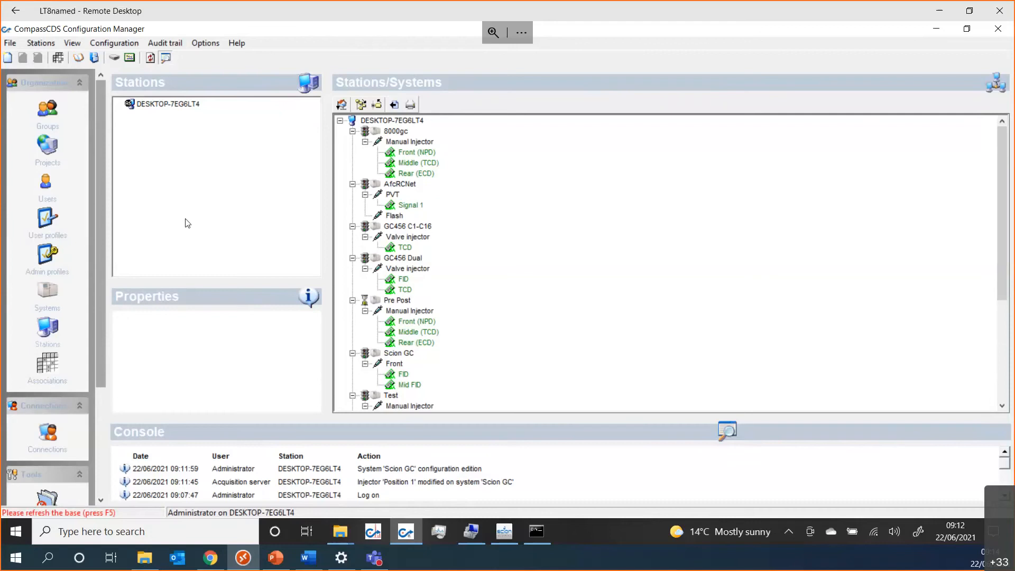
pyautogui.click(188, 107)
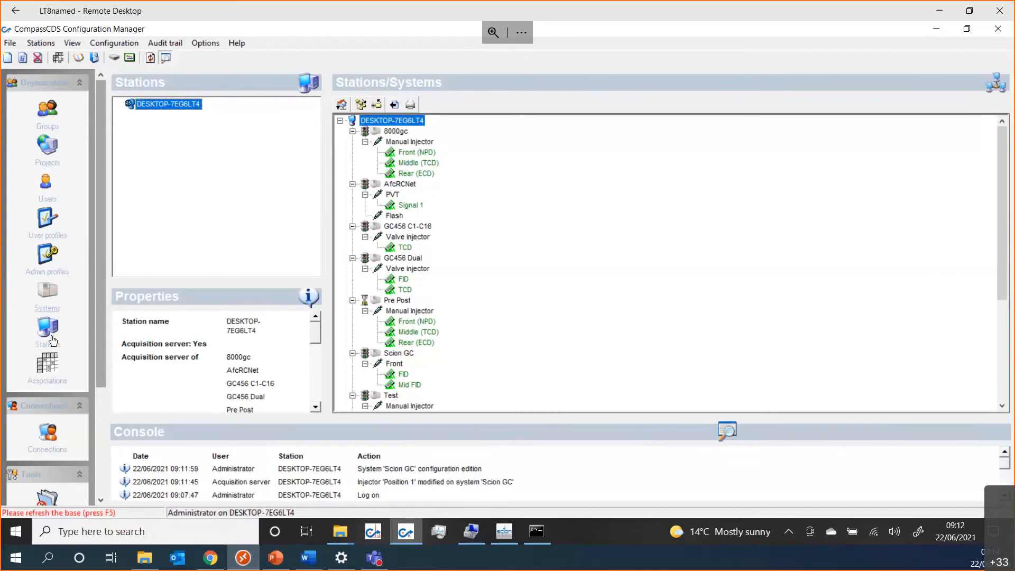
pyautogui.click(44, 376)
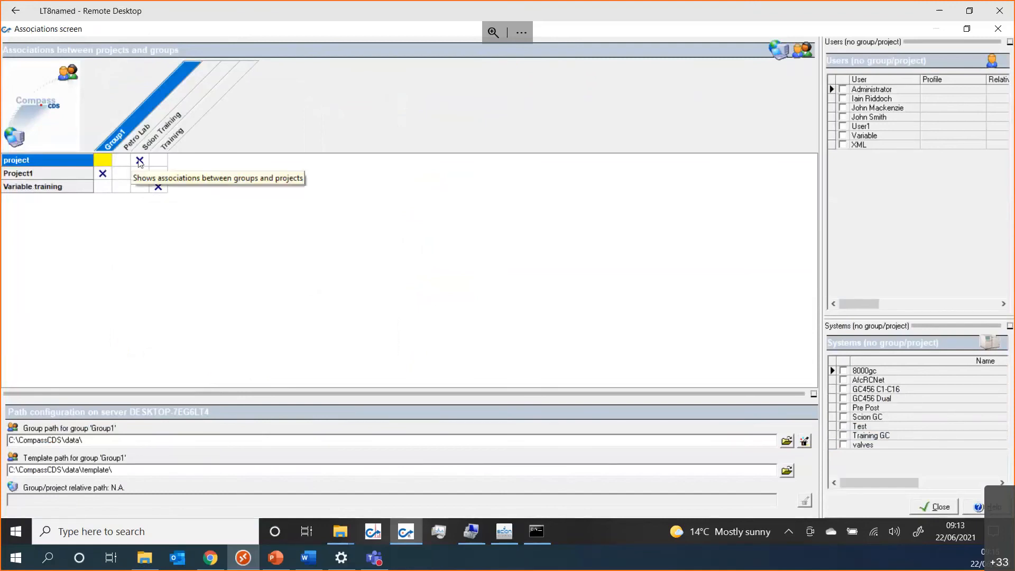
pyautogui.click(139, 160)
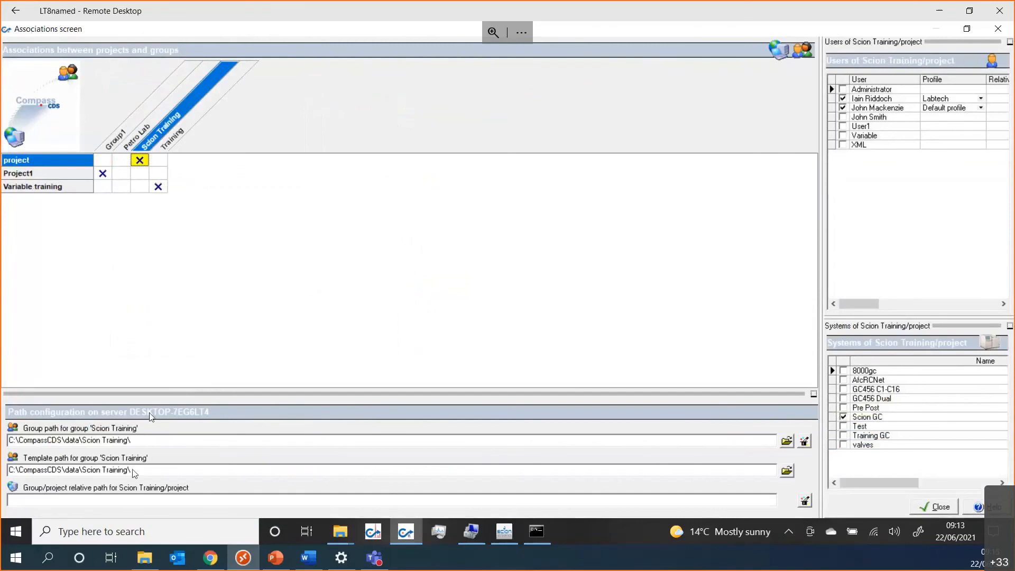
pyautogui.click(103, 176)
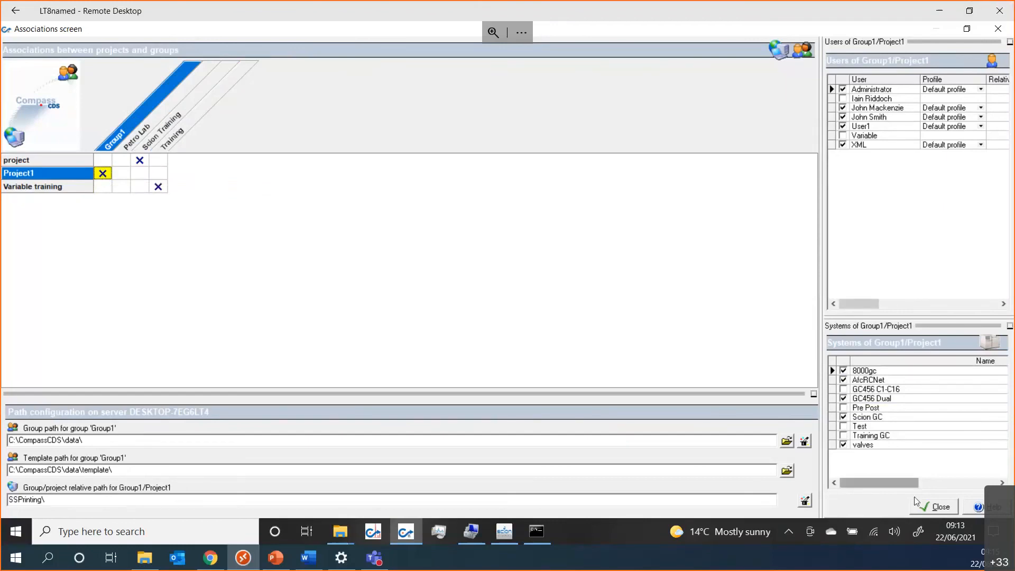
pyautogui.click(940, 507)
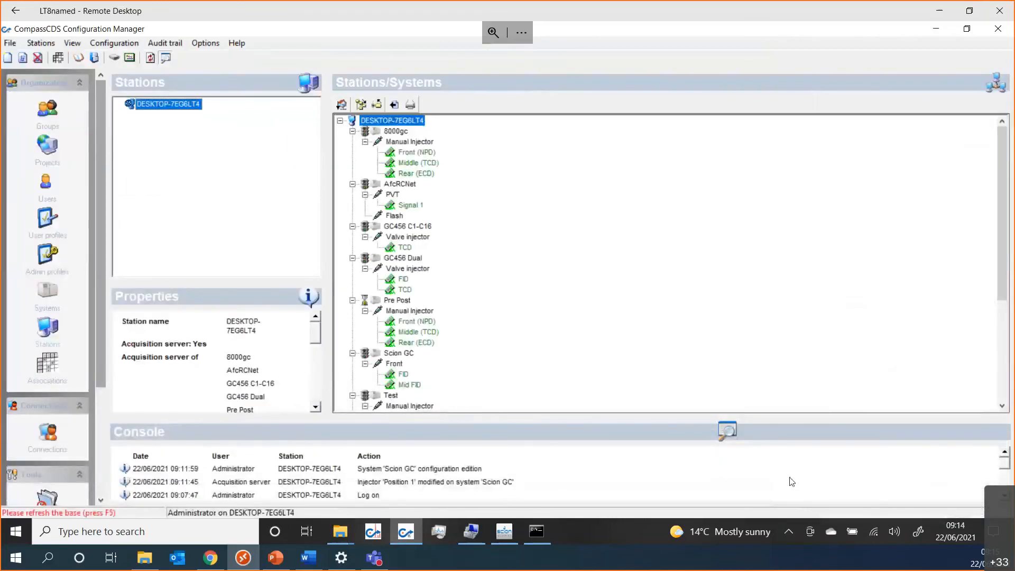
# Step: Browse the Connections, chromatography file protection, BootP and Communication Engine configuration pages
pyautogui.moveTo(99, 234); pyautogui.dragTo(83, 385)
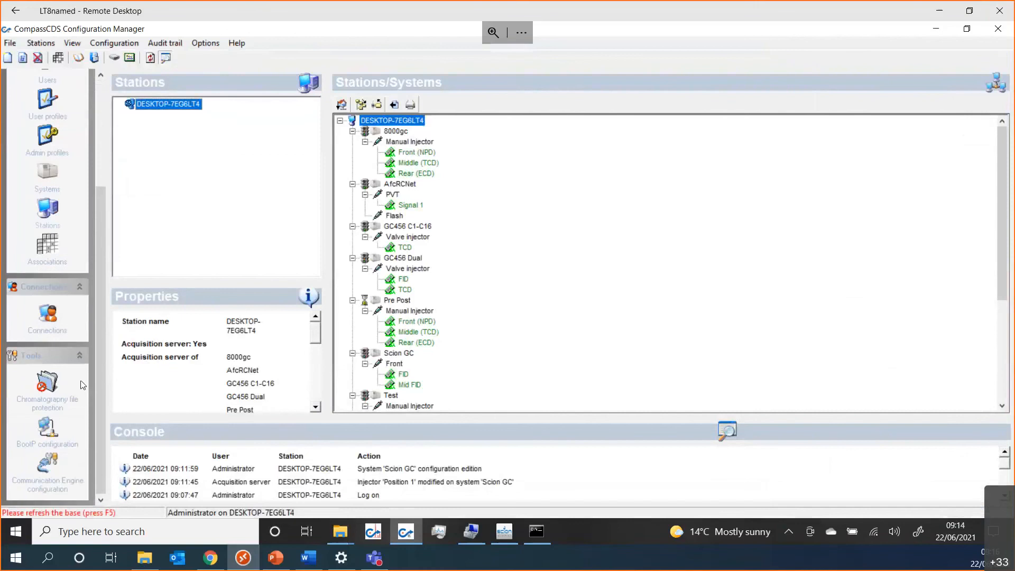
pyautogui.click(48, 315)
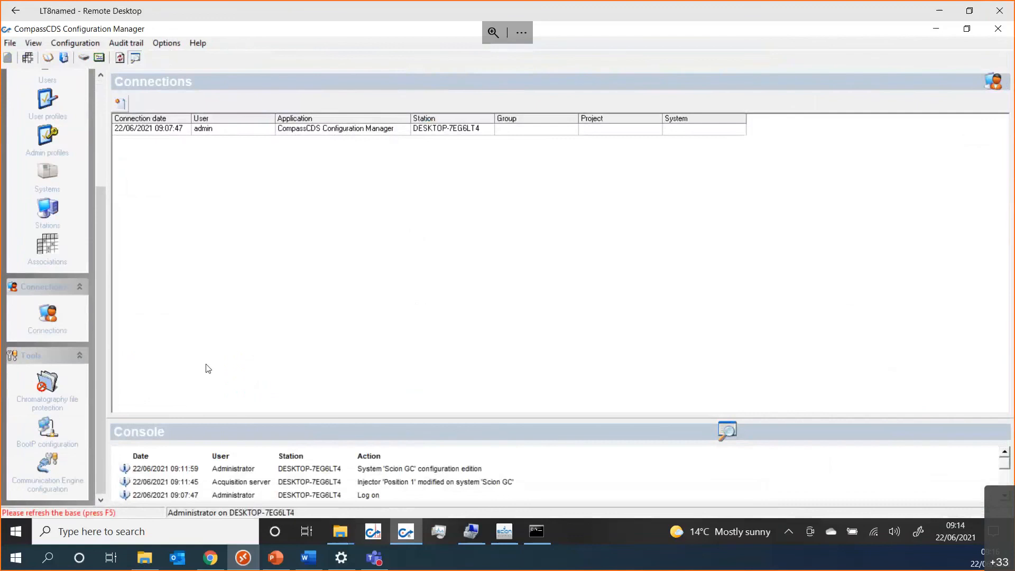
pyautogui.click(38, 410)
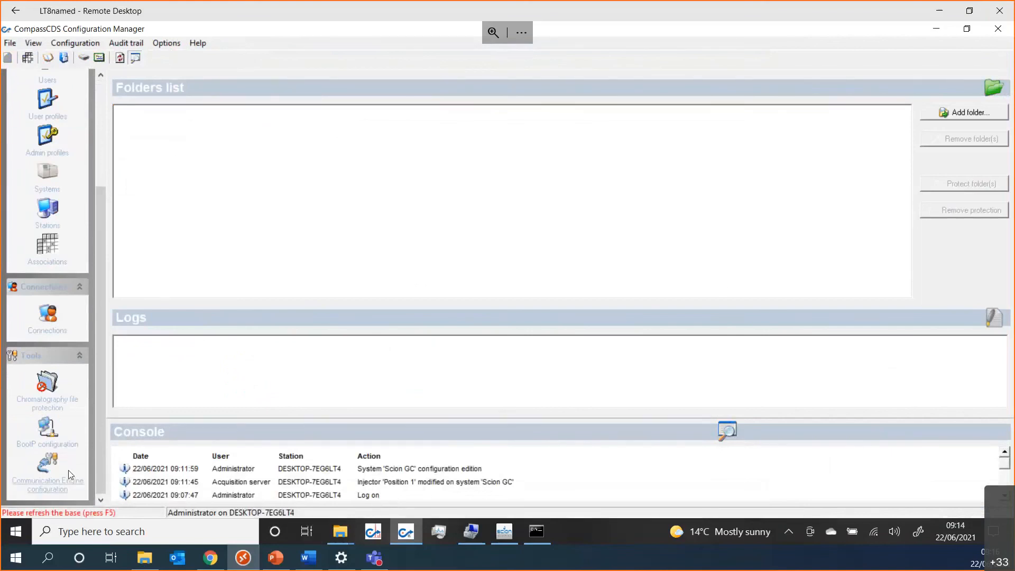
pyautogui.click(43, 429)
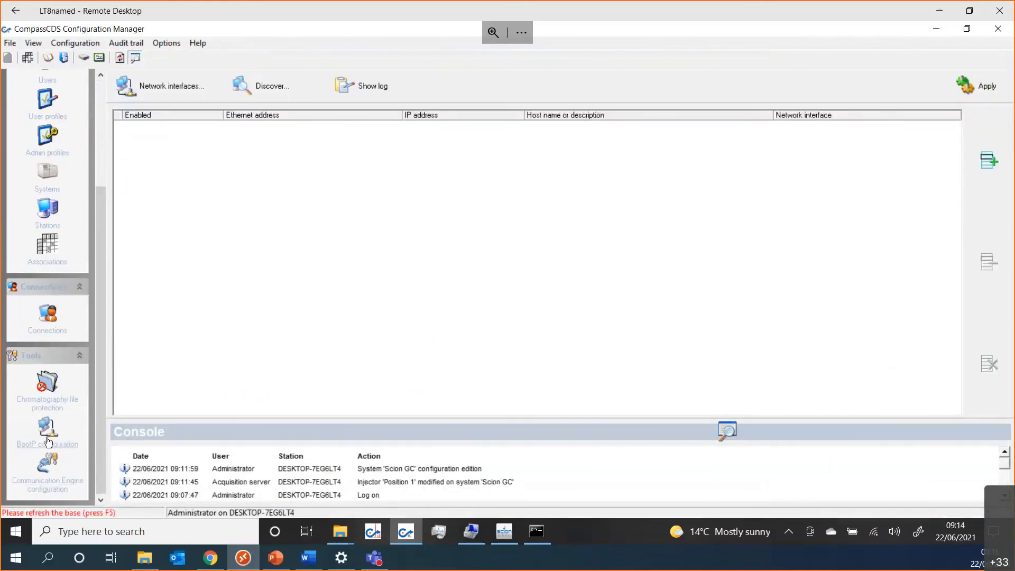
pyautogui.click(49, 480)
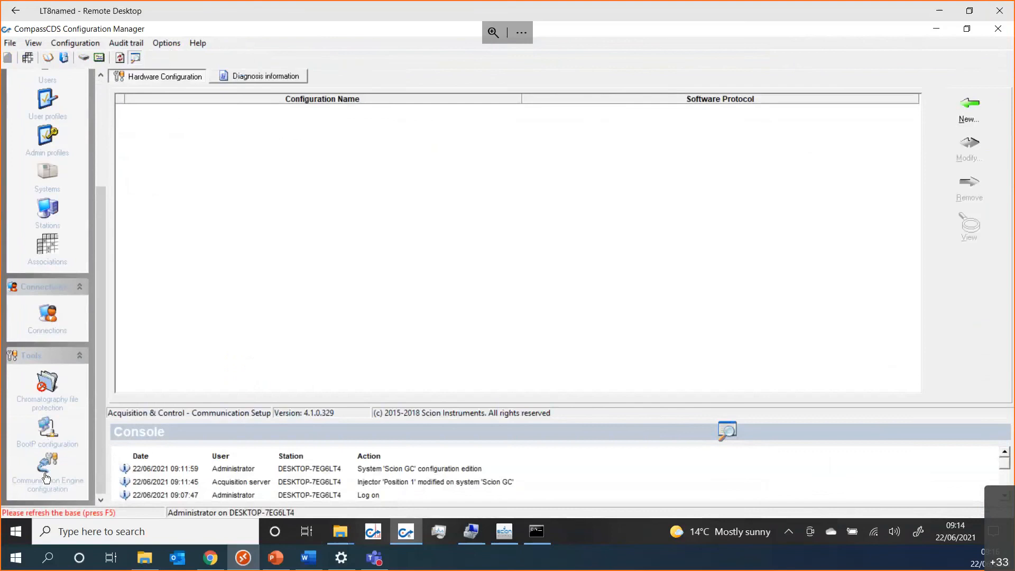